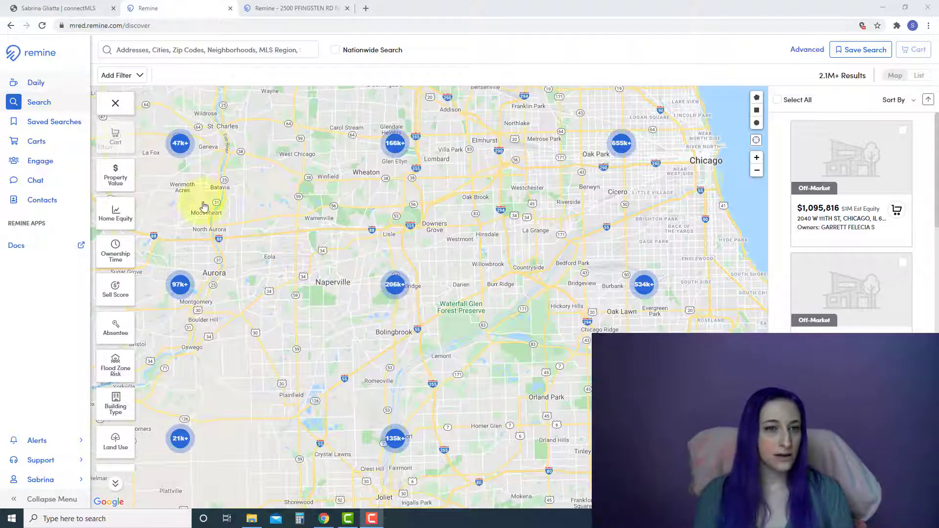
Step: Look through the Saved Searches, Carts, Engage, Chat and Contacts sections
left_click(57, 126)
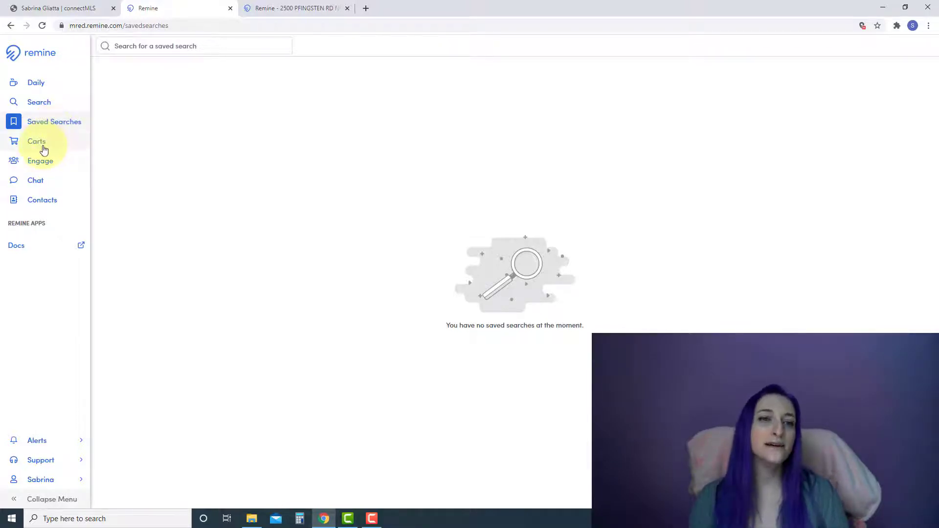
left_click(41, 147)
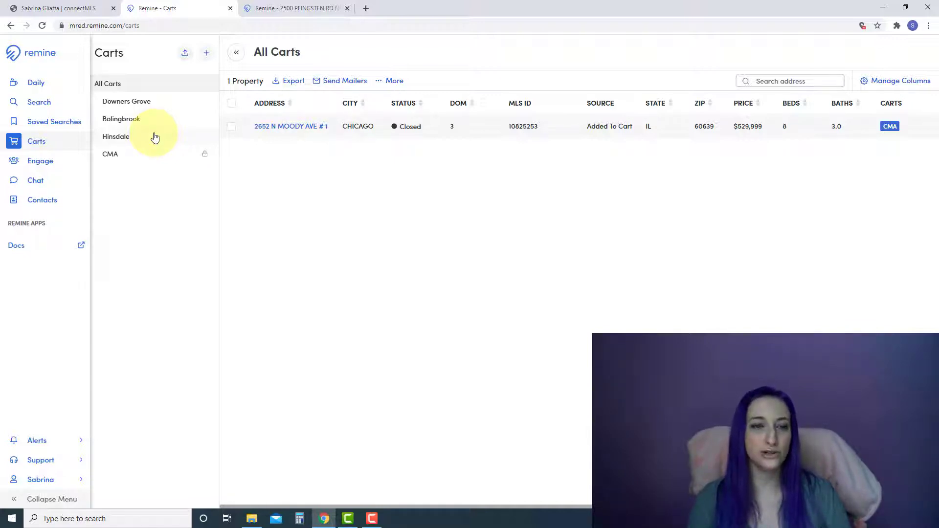
left_click(48, 168)
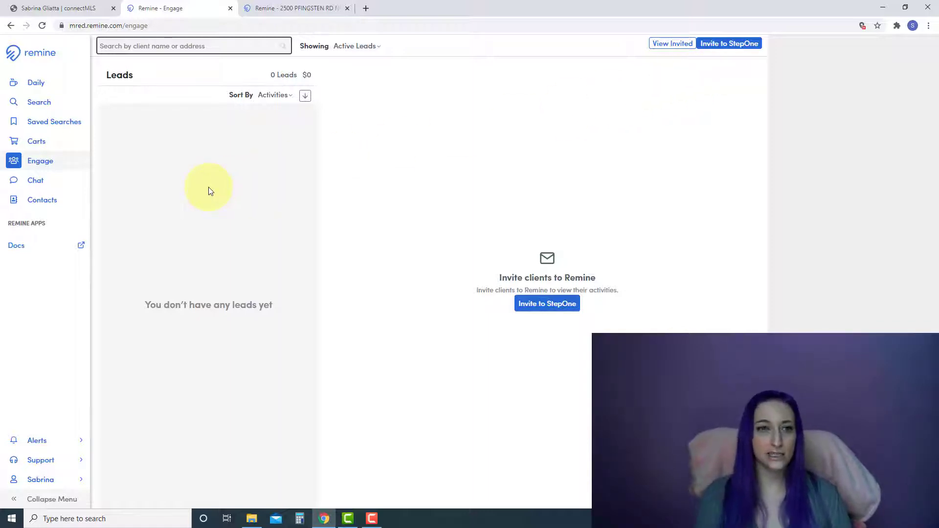
left_click(32, 184)
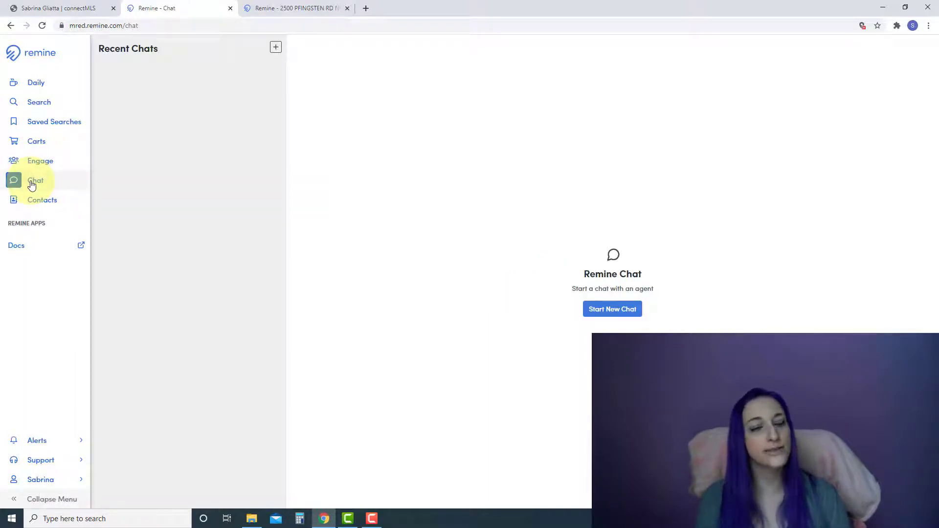
left_click(63, 210)
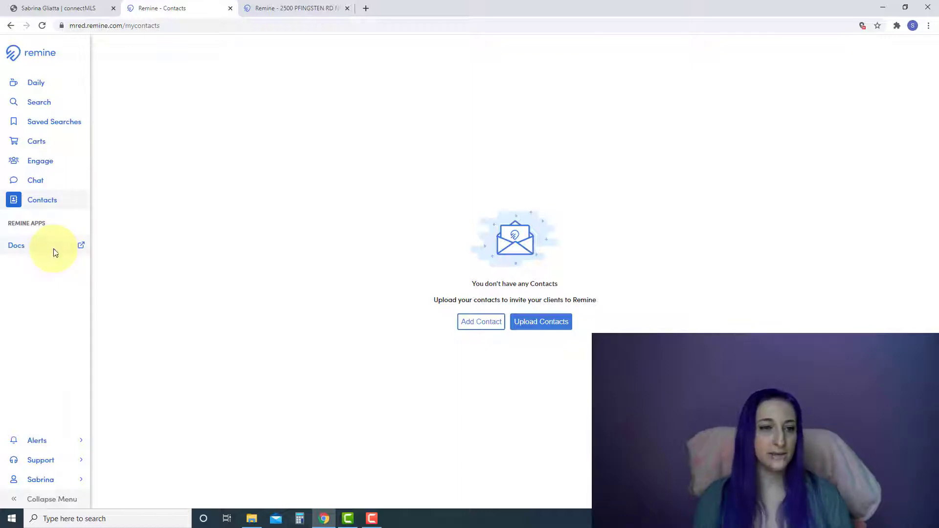
Step: View the Docs dashboard, close it and return to the property search map
left_click(23, 255)
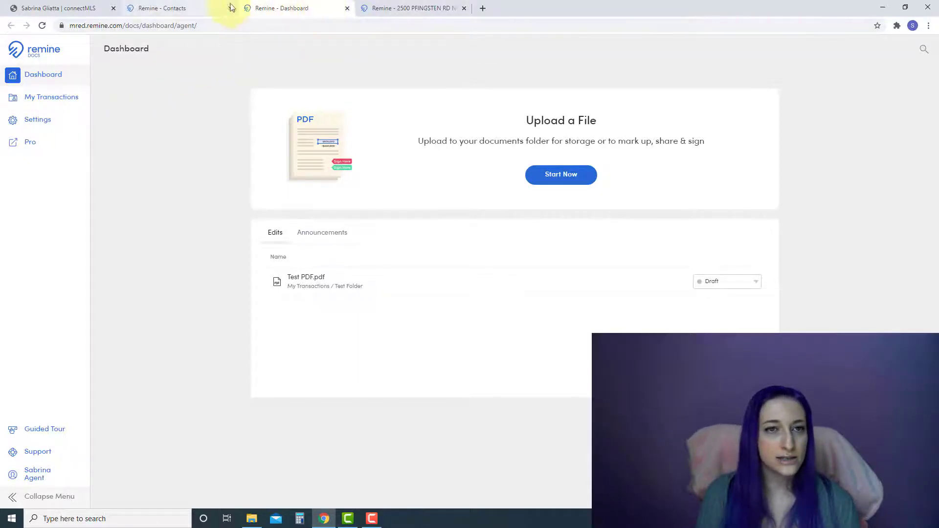
left_click(198, 5)
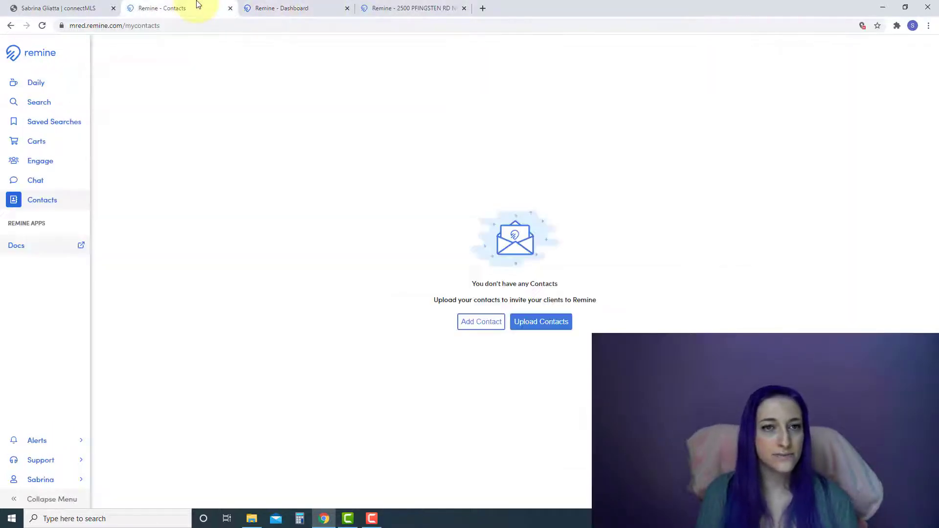
left_click(347, 8)
left_click(41, 105)
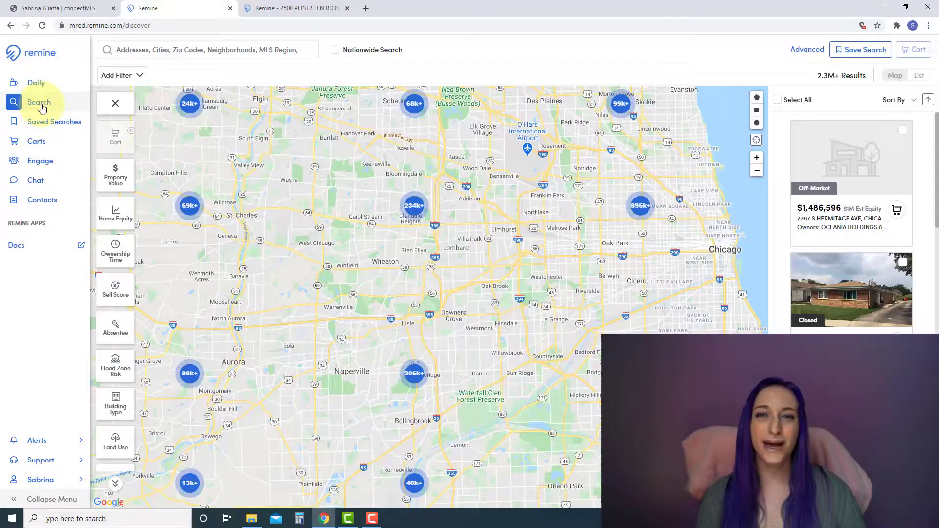
Step: Review the map filter options for Property Value, Home Equity, Ownership Time, Sell Score and Absentee owners
left_click(130, 191)
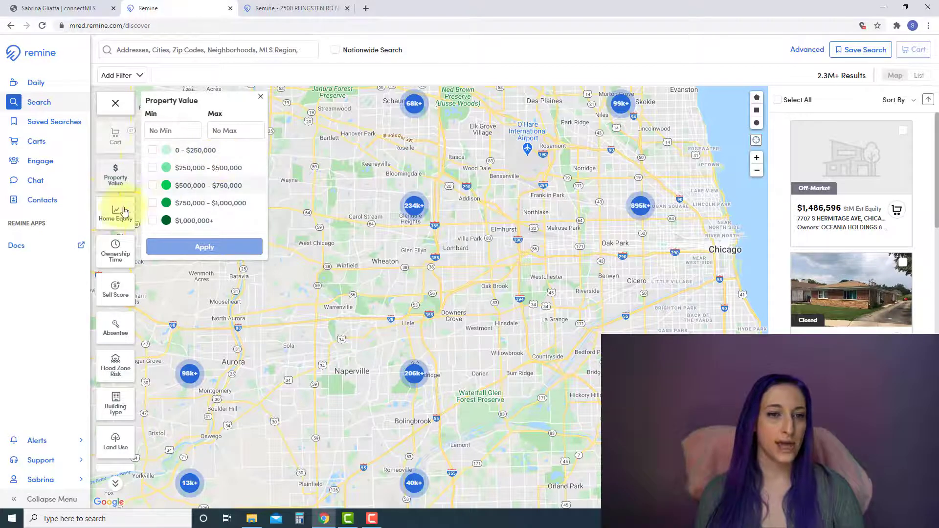
left_click(108, 218)
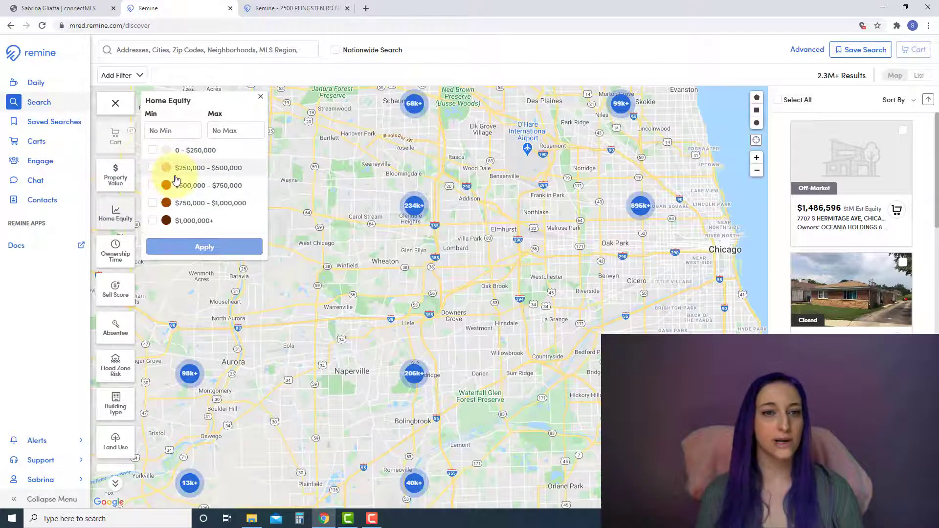
scroll(115, 242, "down", 3)
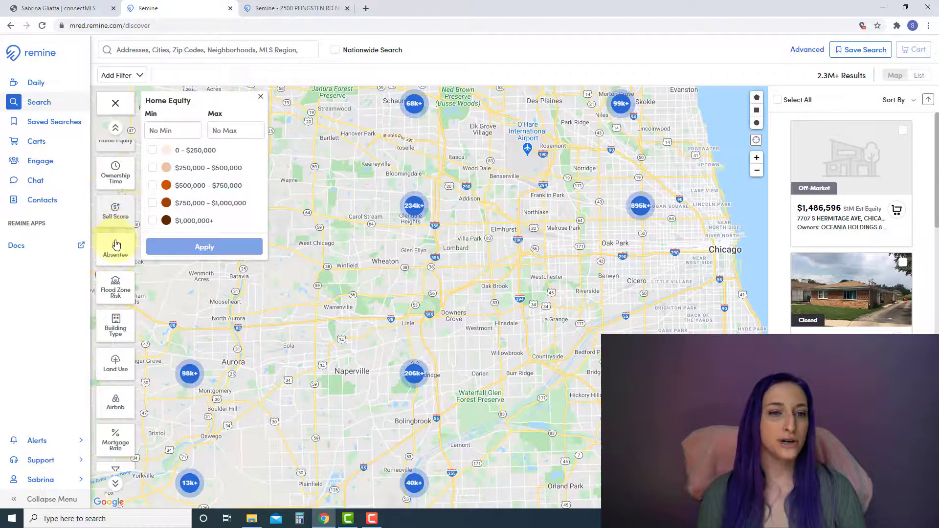
left_click(116, 187)
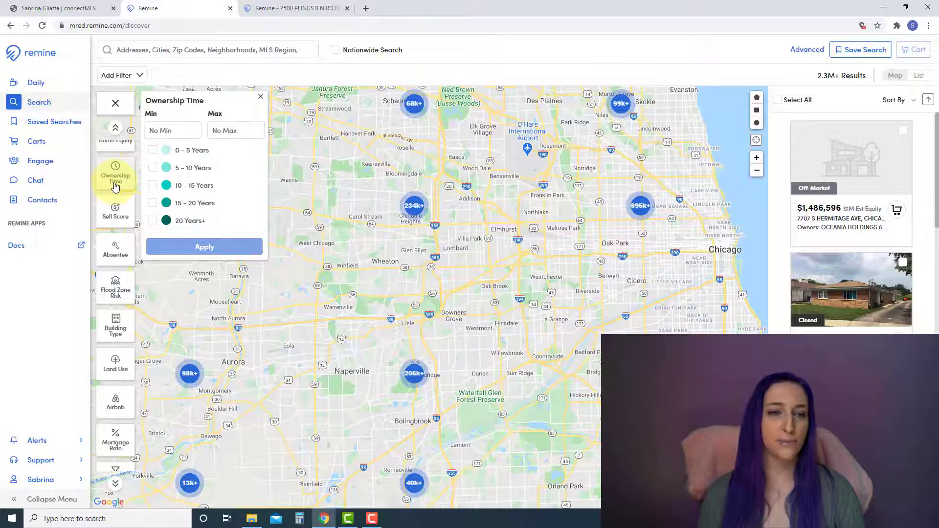
left_click(116, 215)
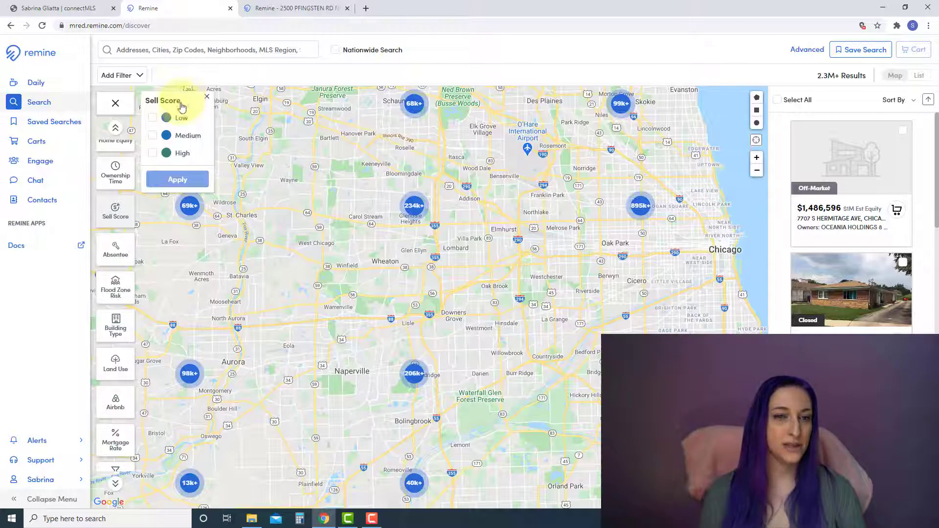
scroll(114, 215, "down", 3)
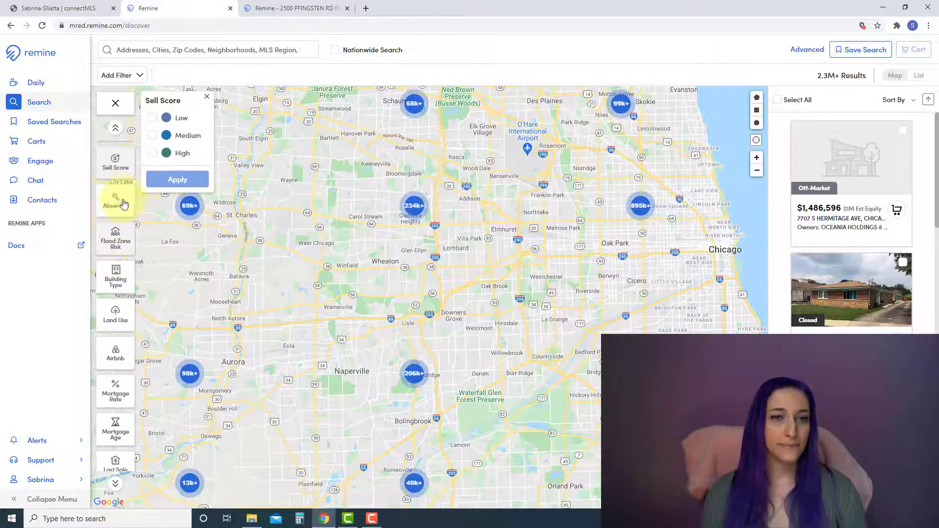
left_click(126, 201)
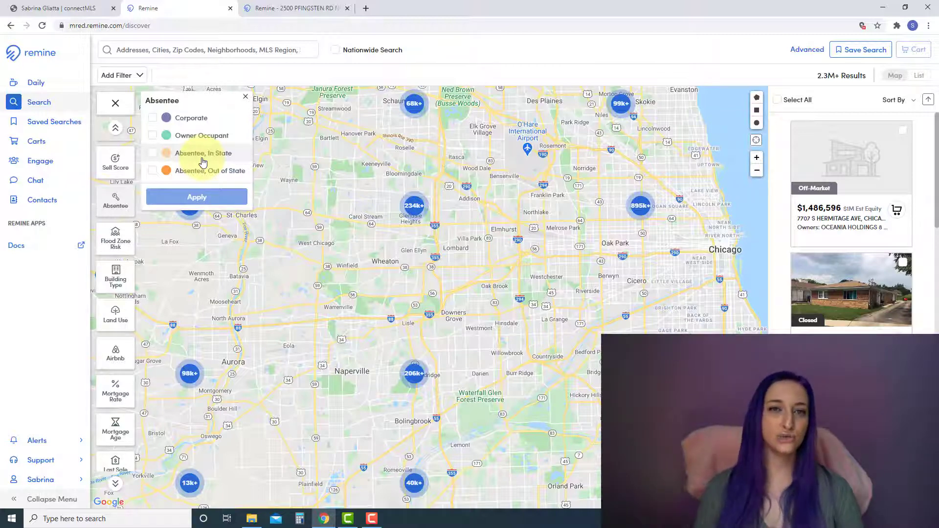
Step: Review the Flood Zone Risk, Building Type, Land Use, Mortgage Rate and Mortgage Age filter options, and close the filter without applying any
left_click(121, 249)
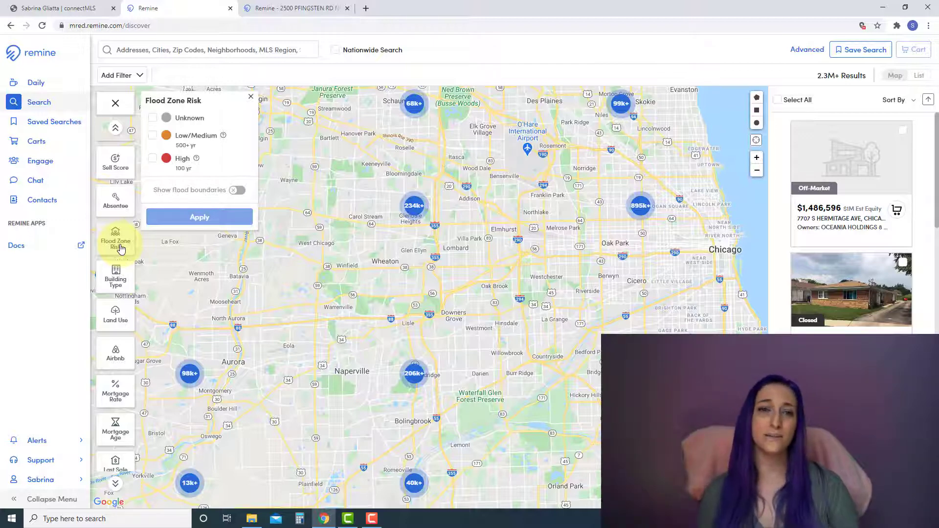
left_click(127, 276)
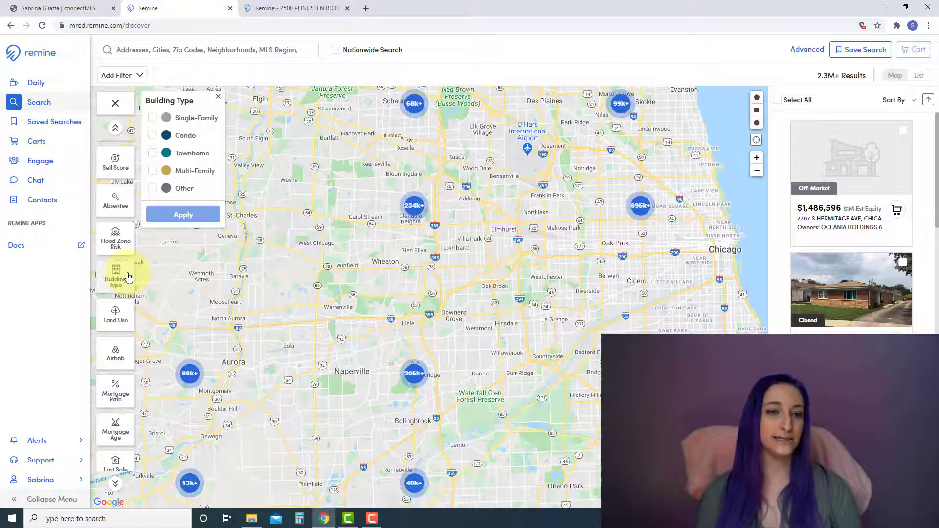
left_click(121, 312)
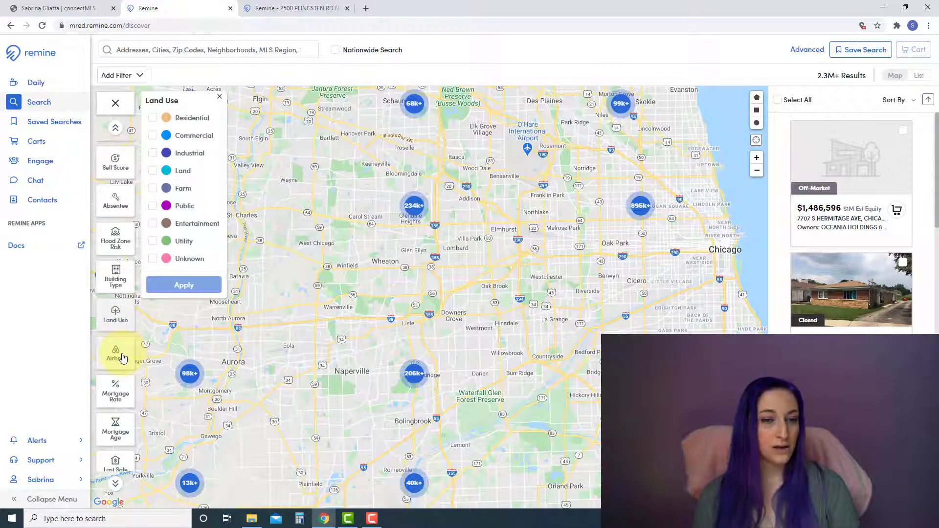
left_click(119, 396)
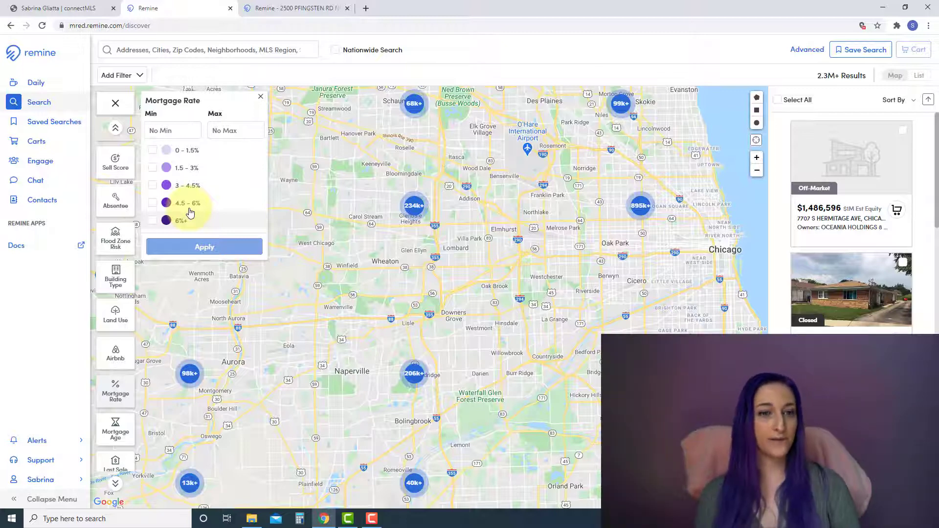
left_click(118, 432)
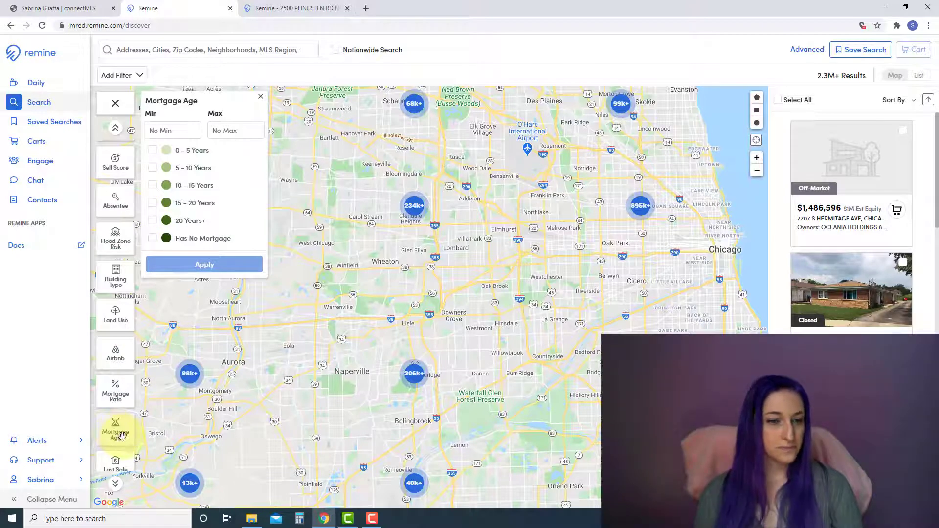
scroll(123, 441, "down", 1)
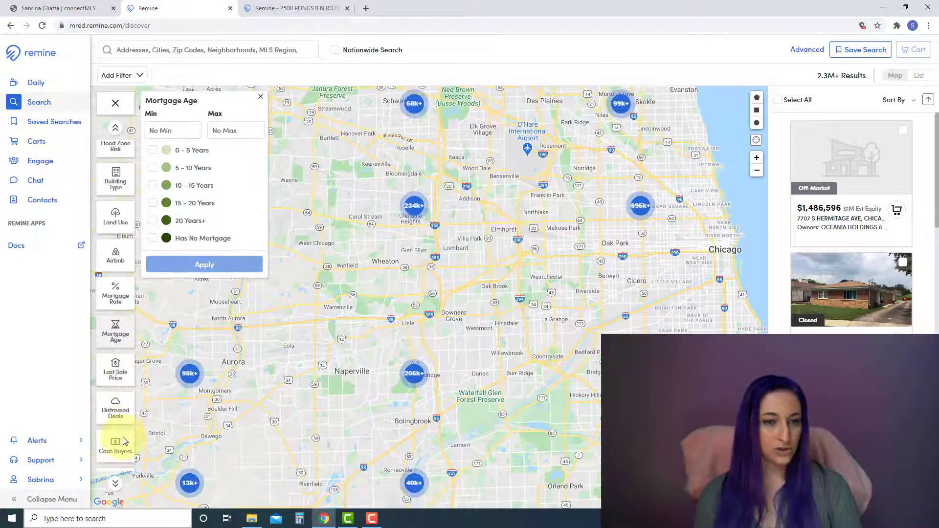
scroll(124, 421, "down", 1)
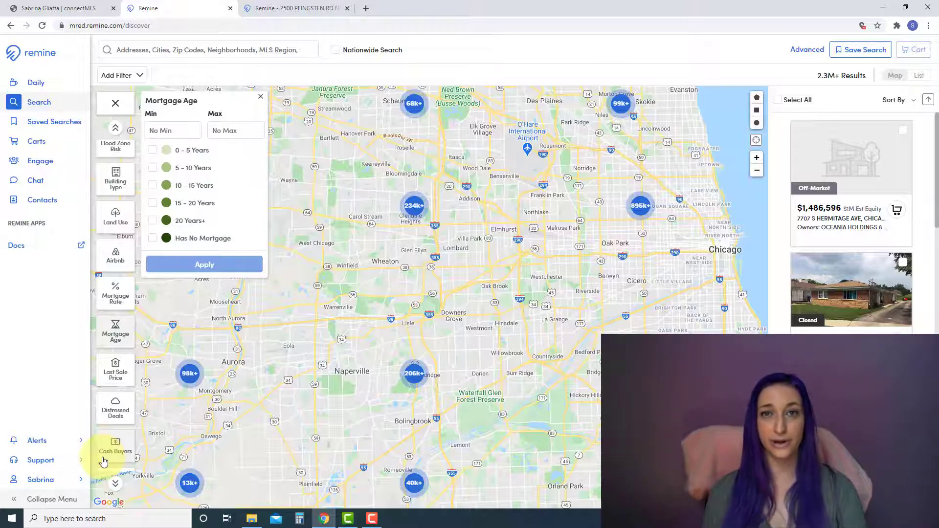
left_click(261, 95)
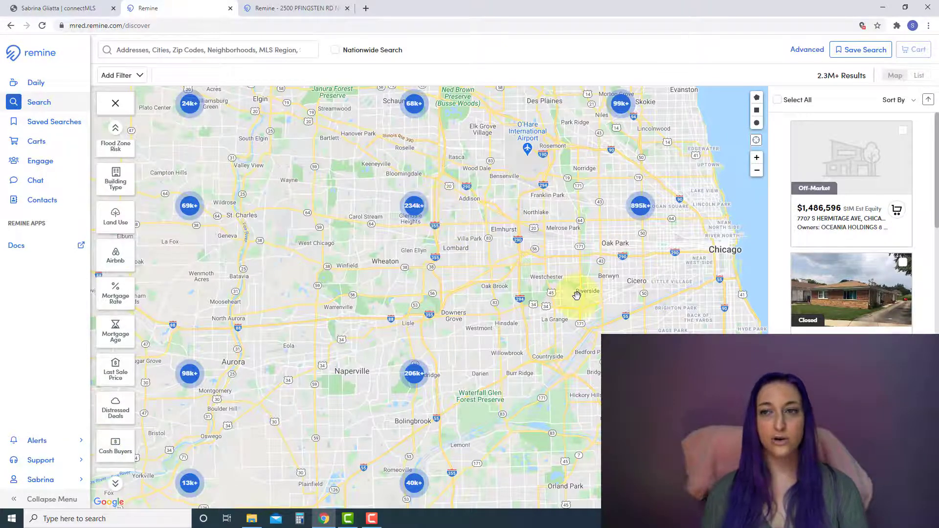
Step: Open Advanced Search and examine its full set of fields, from Listing through Structure and Location to the Remine Filters
left_click(817, 55)
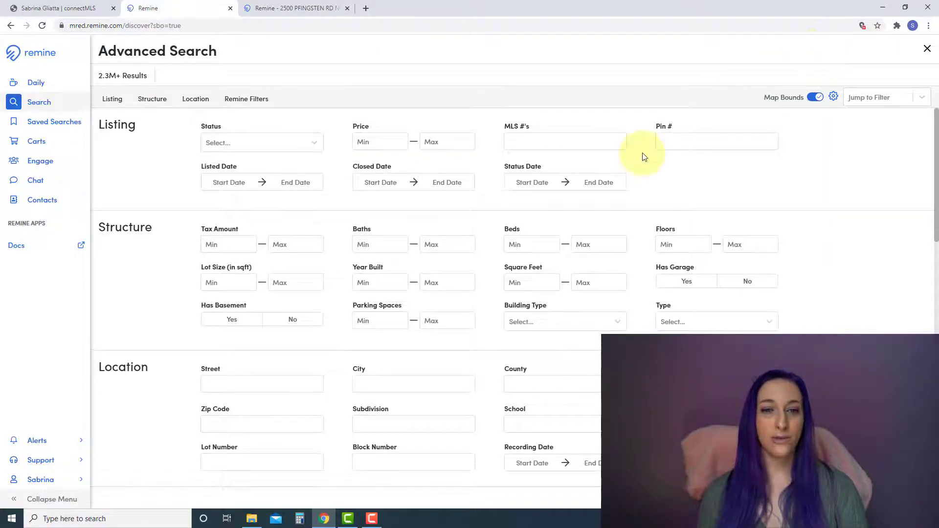
scroll(644, 157, "down", 1)
scroll(644, 157, "down", 7)
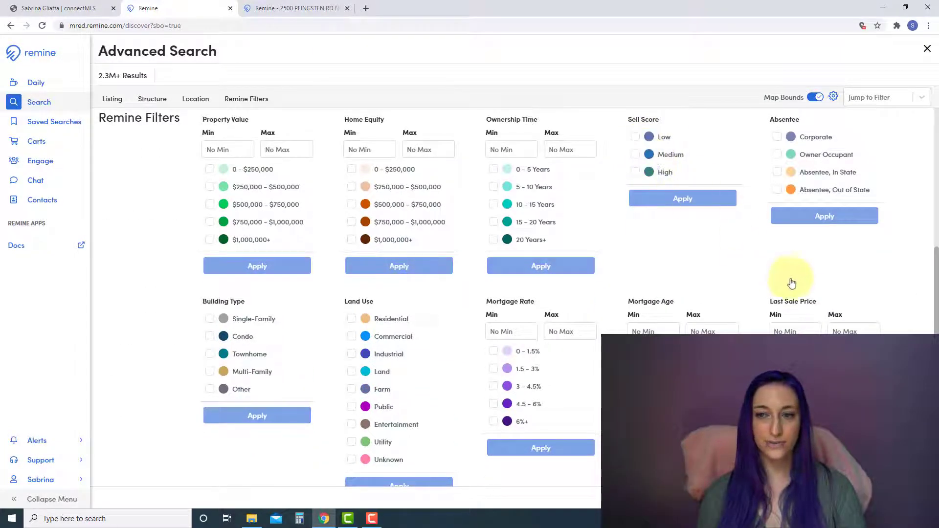
scroll(845, 325, "down", 6)
scroll(847, 328, "up", 13)
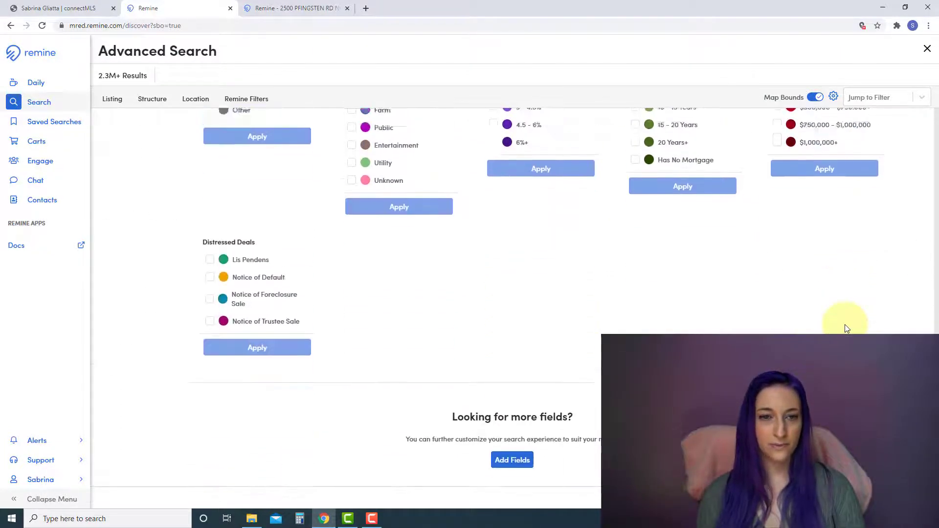
scroll(847, 328, "up", 1)
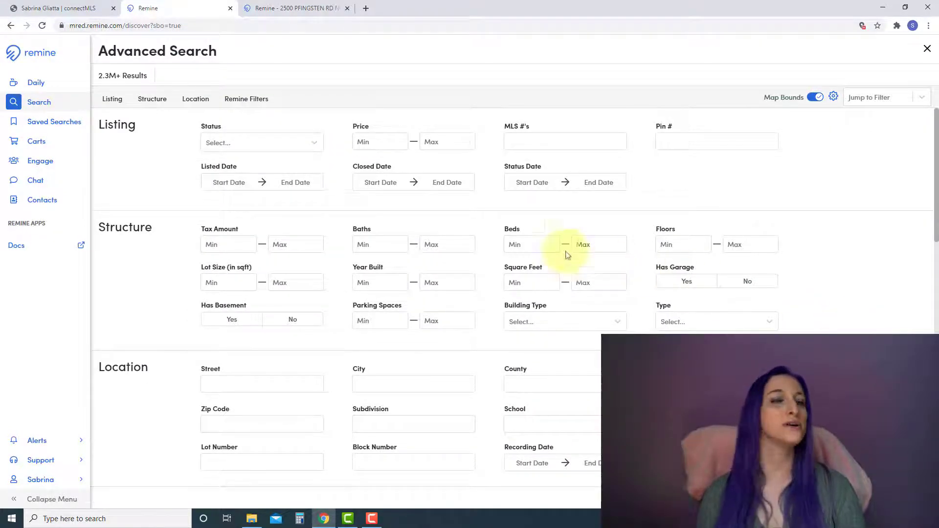
Step: Check the available Status choices in the Listing section without selecting one, and leave Advanced Search
left_click_drag(99, 131, 138, 142)
left_click(138, 142)
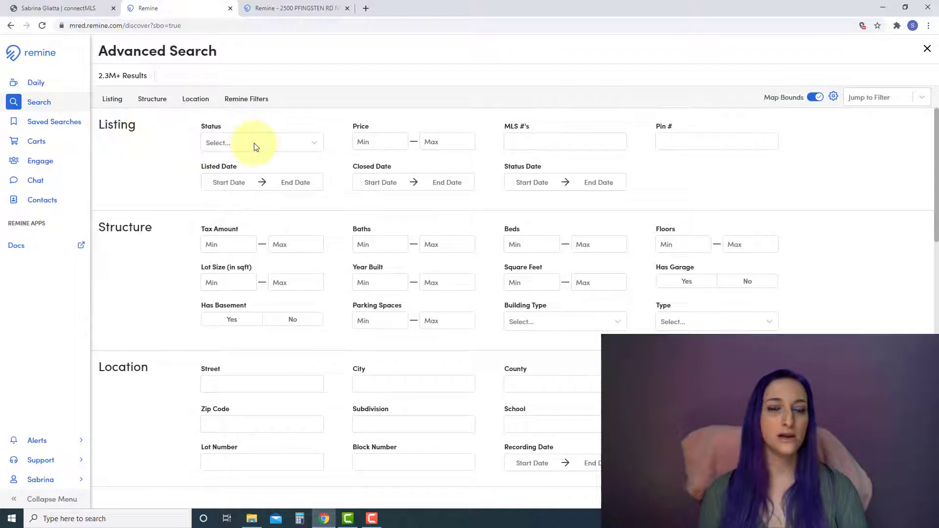
left_click(255, 145)
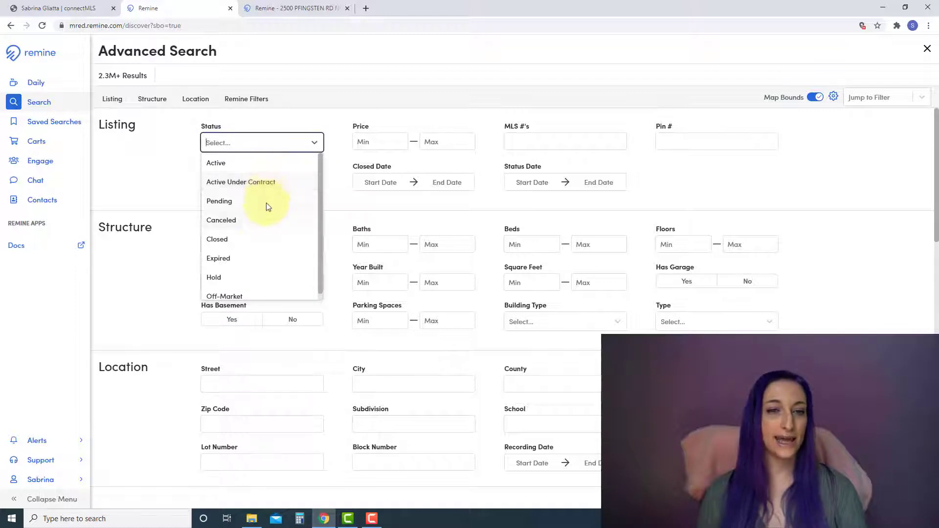
scroll(261, 251, "down", 1)
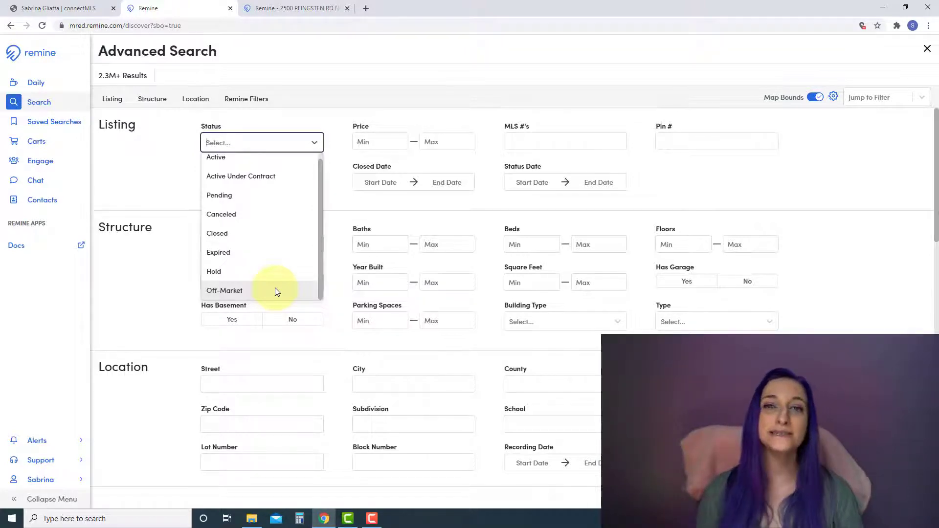
left_click(181, 173)
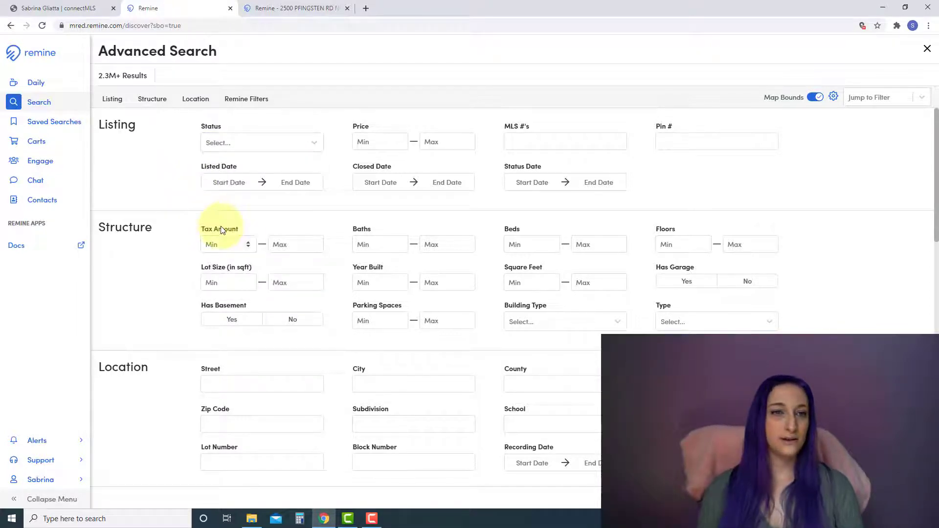
left_click(47, 164)
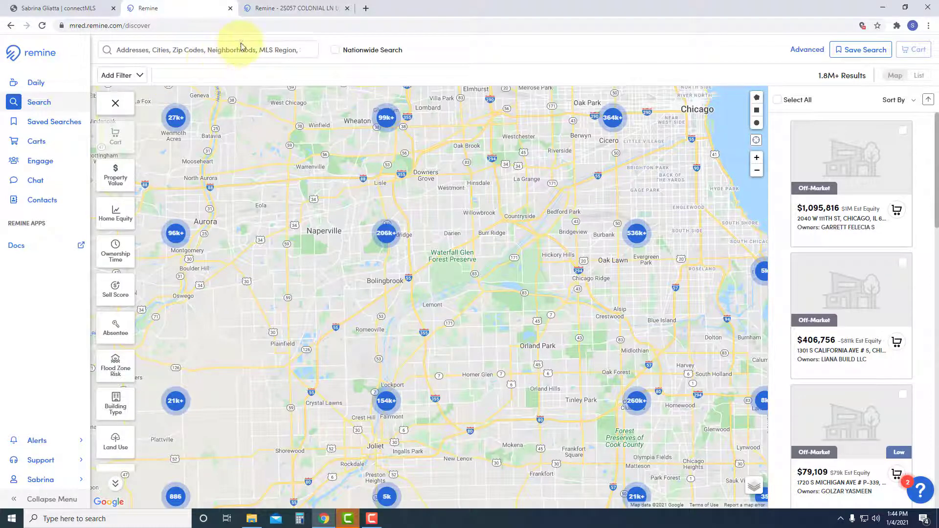
Step: Switch to the open property detail page and review its Listing Details, from the remarks and sold info through structure, interior, utilities and taxes
left_click(308, 6)
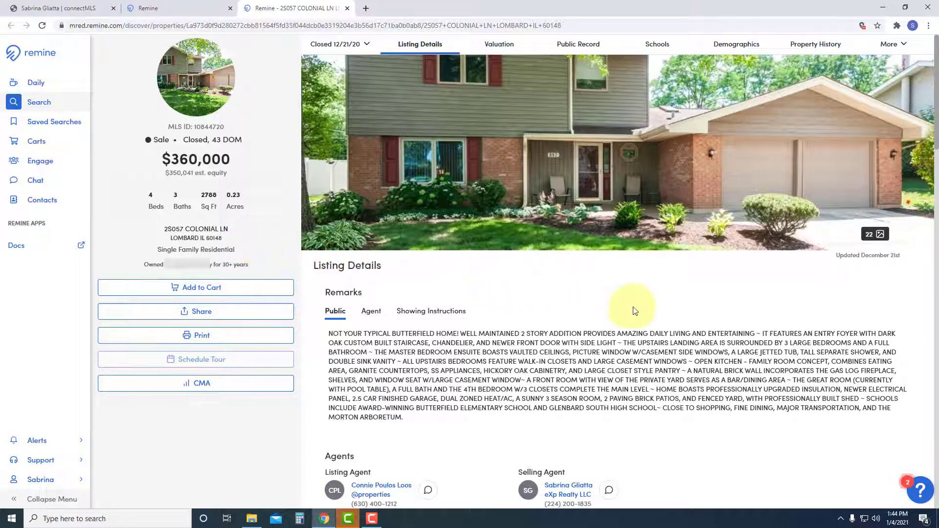
scroll(634, 311, "down", 5)
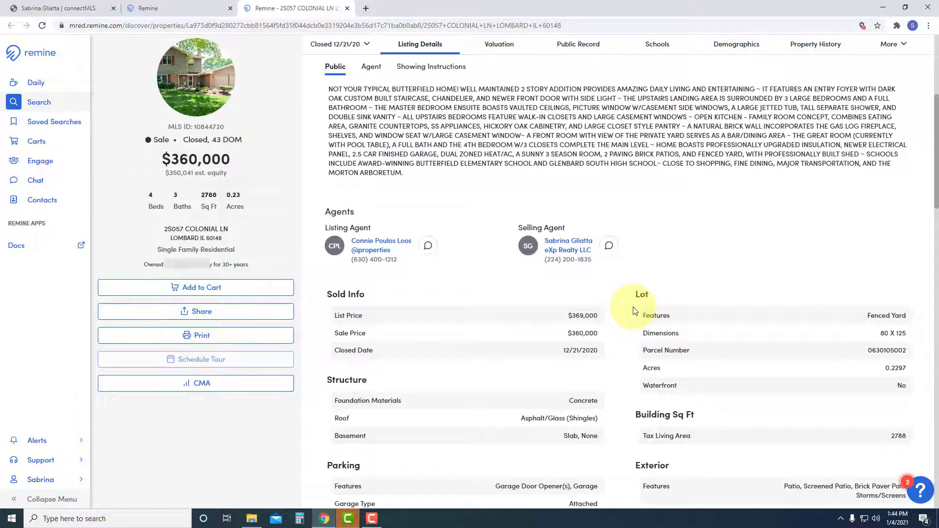
scroll(492, 143, "down", 4)
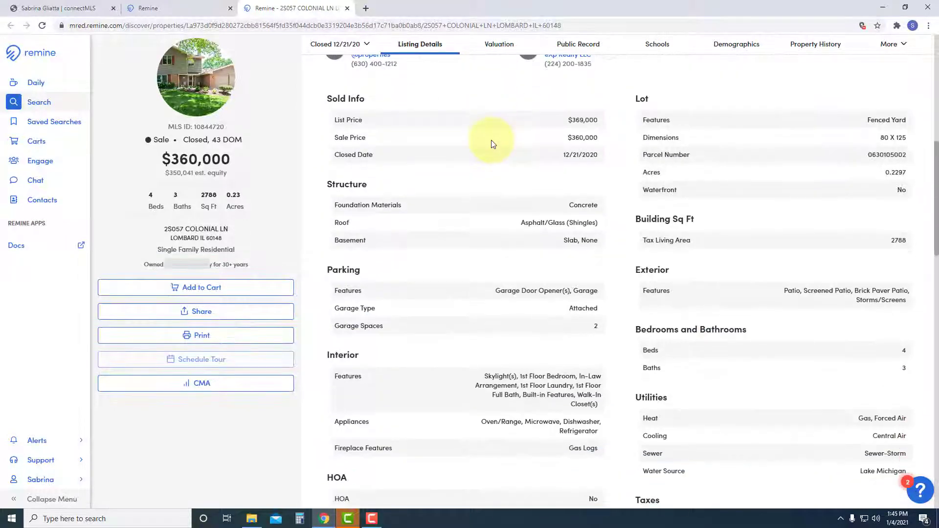
scroll(492, 143, "down", 1)
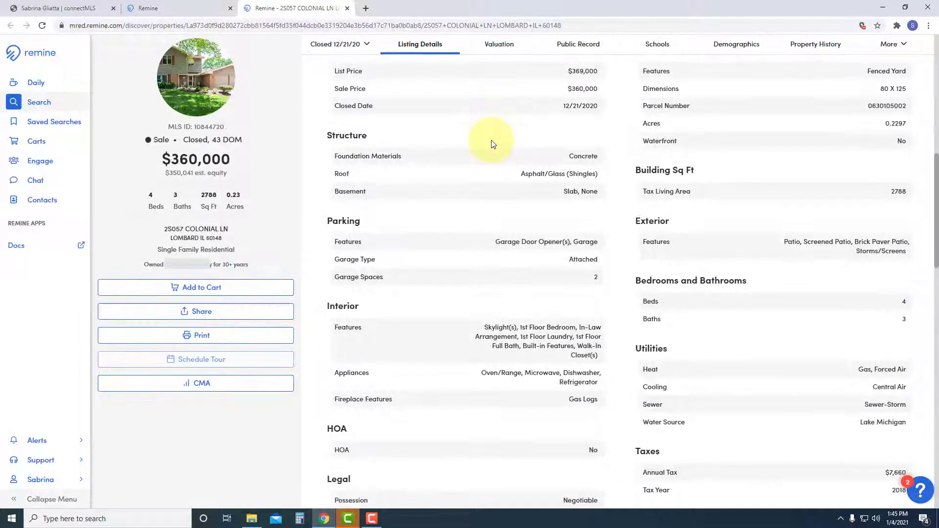
scroll(493, 144, "down", 1)
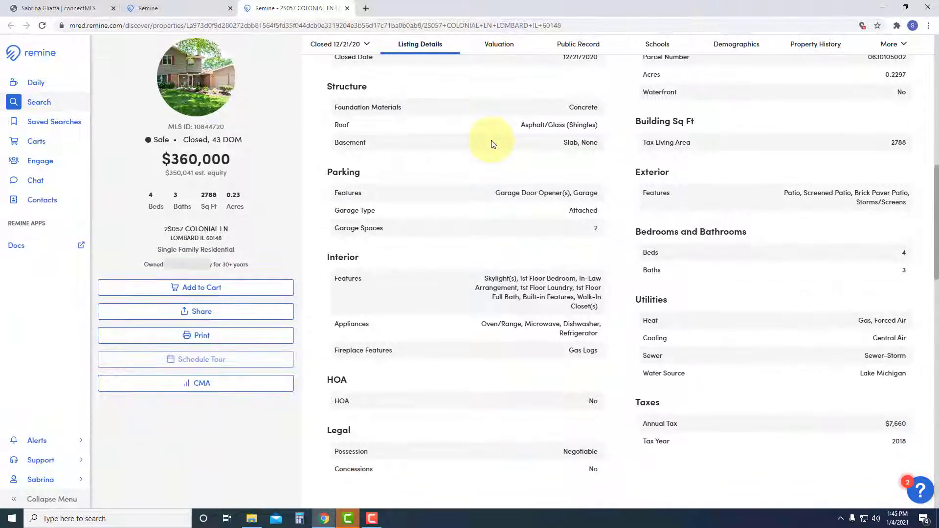
scroll(493, 143, "down", 7)
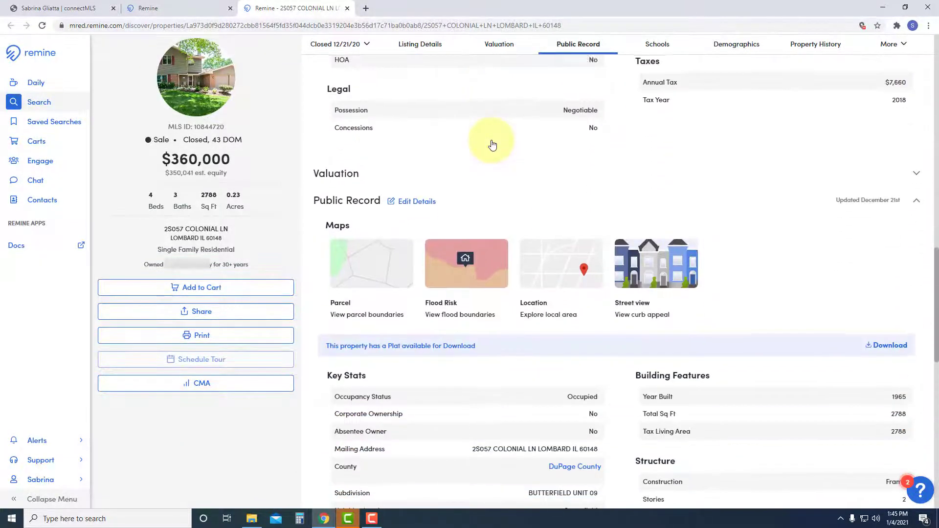
scroll(493, 144, "up", 1)
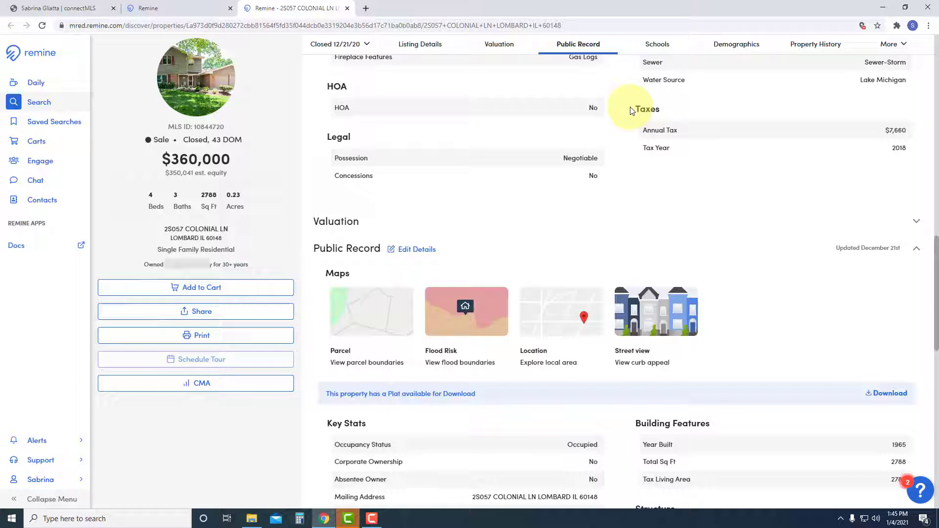
Step: Expand the property's Valuation section to compare the estimates by source, and collapse it again
scroll(630, 110, "down", 3)
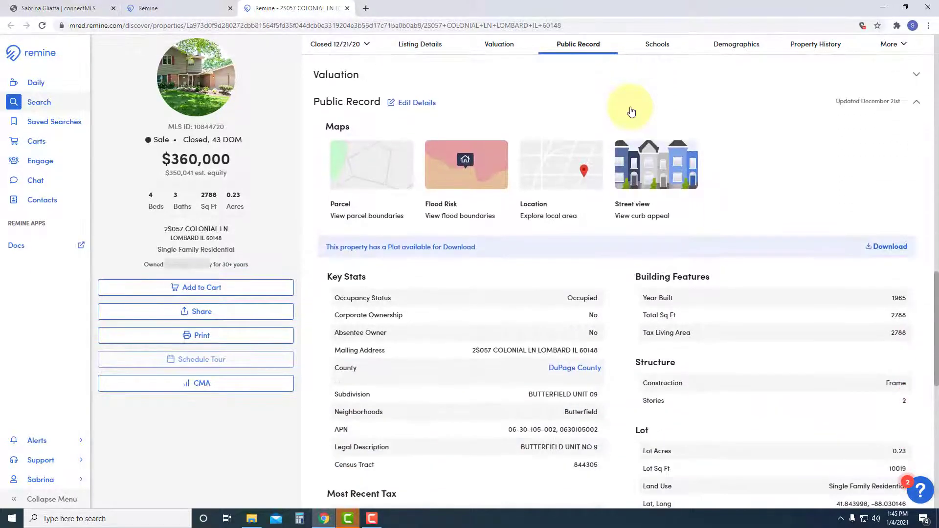
left_click(916, 77)
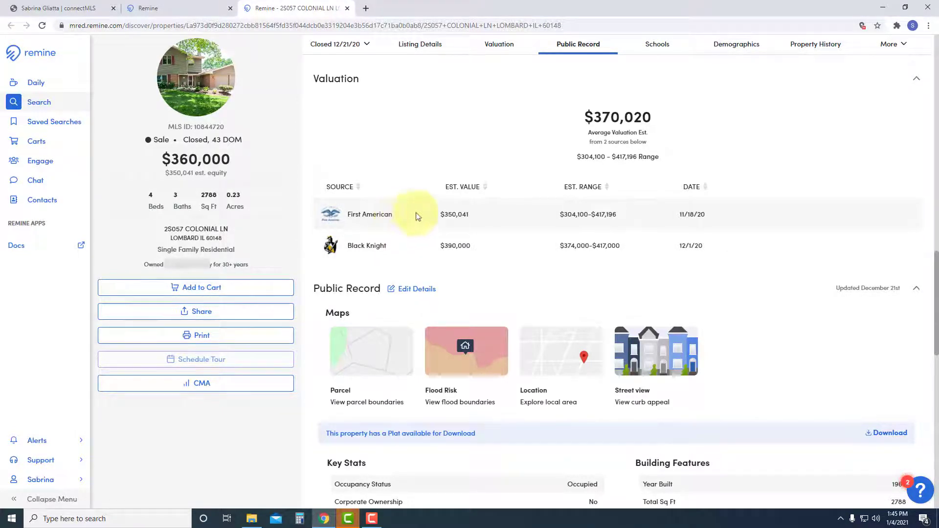
left_click(918, 79)
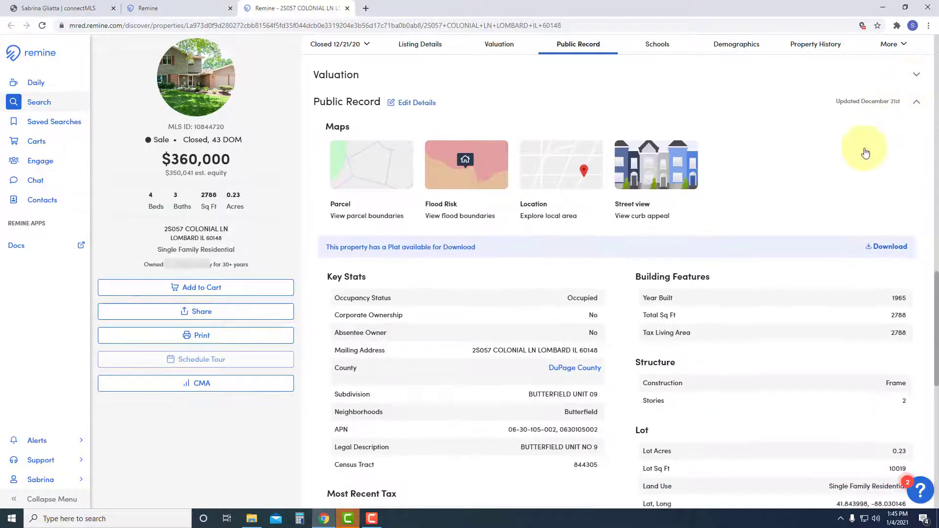
Step: Review the Public Record section's maps, key stats, building features, tax and net equity data, and collapse the section
scroll(859, 160, "down", 1)
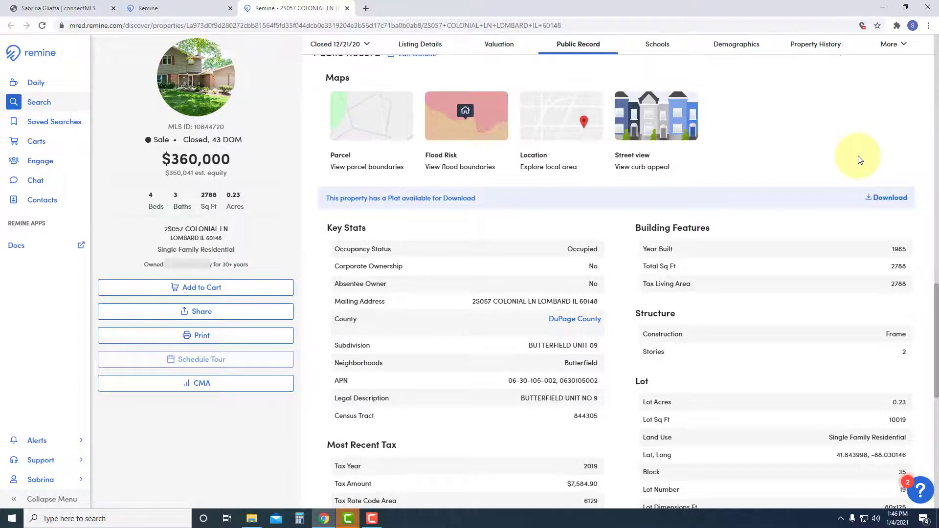
scroll(859, 159, "down", 8)
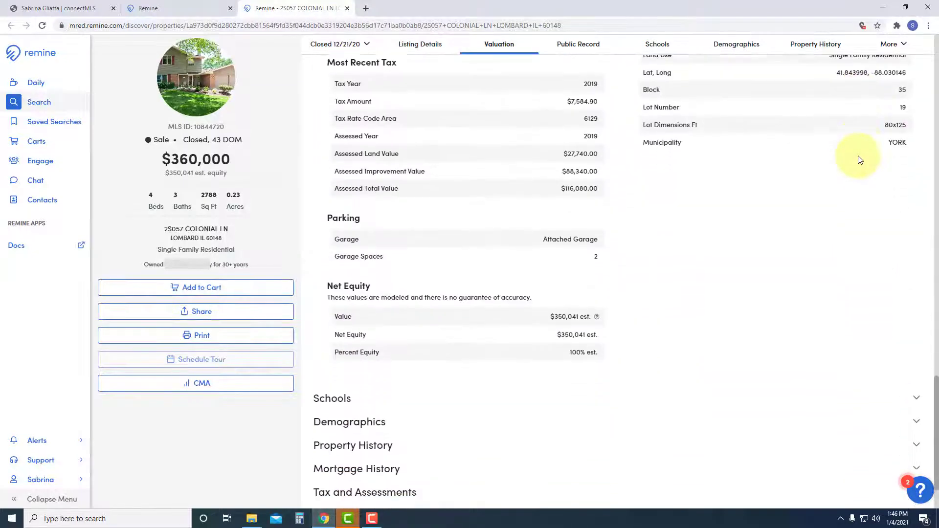
scroll(860, 160, "up", 8)
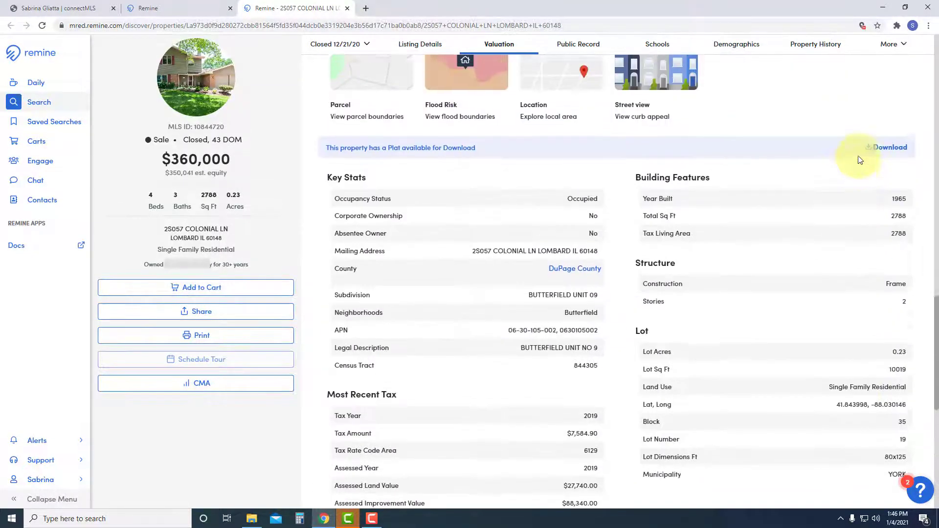
scroll(858, 159, "up", 3)
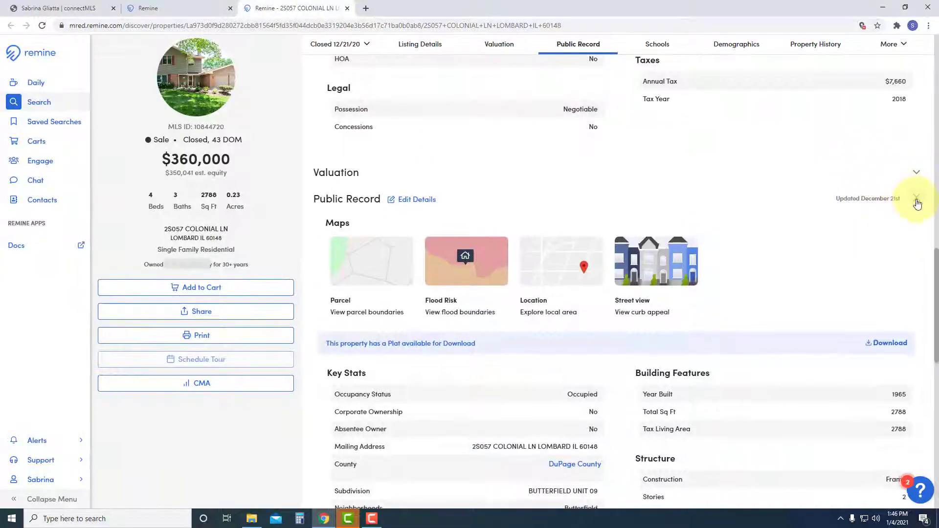
left_click(915, 200)
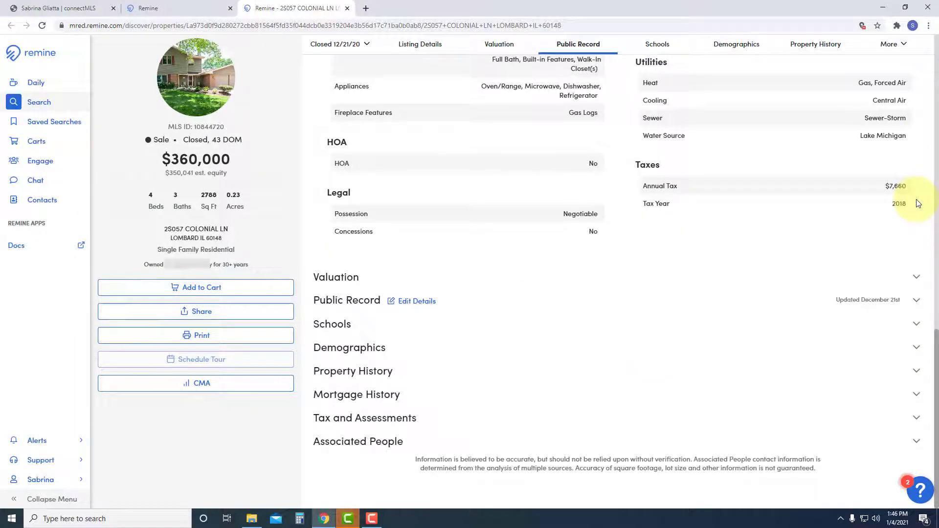
Step: Expand the Demographics and Schools sections to review the area statistics and nearby schools, and collapse both sections
left_click(532, 339)
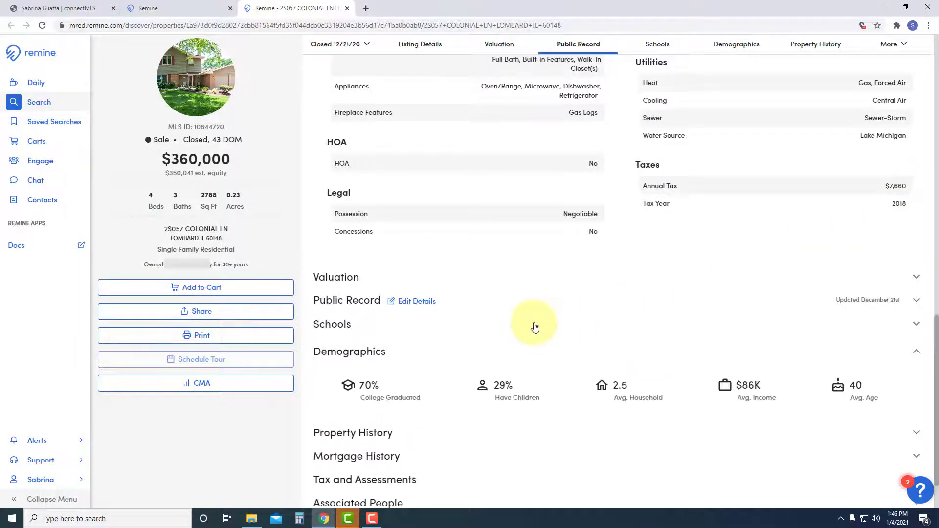
left_click(540, 323)
scroll(615, 304, "down", 2)
scroll(616, 304, "down", 1)
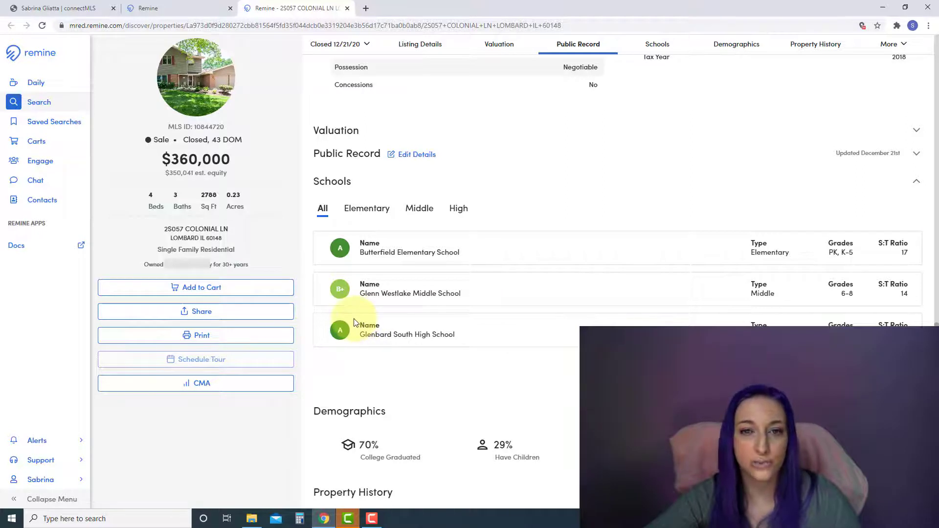
left_click(916, 182)
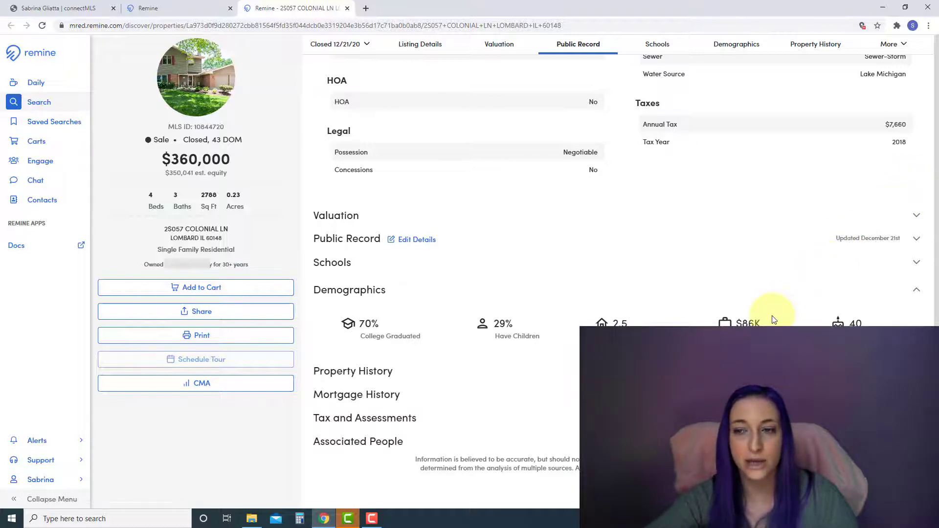
left_click(916, 291)
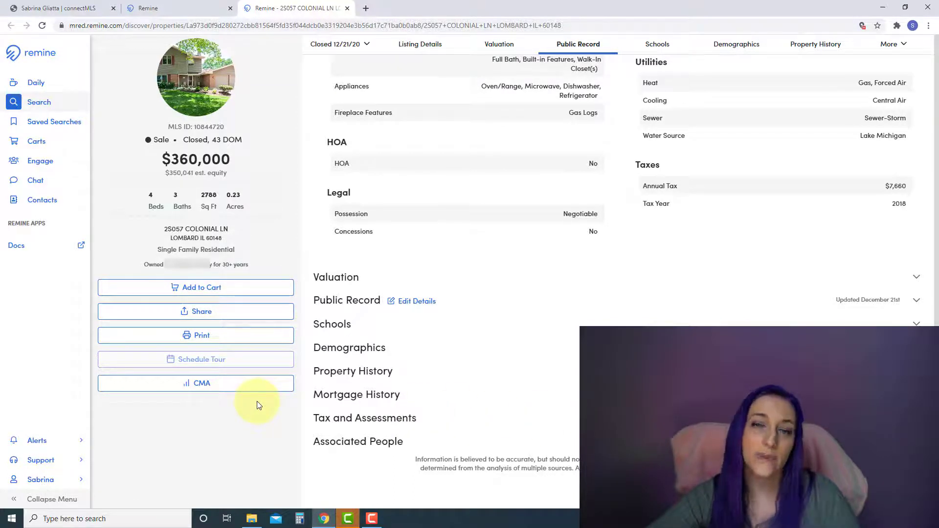
Step: Start a Remine CMA 360 for the property and review its comparables criteria through the Listing Information and Distance options
left_click(230, 390)
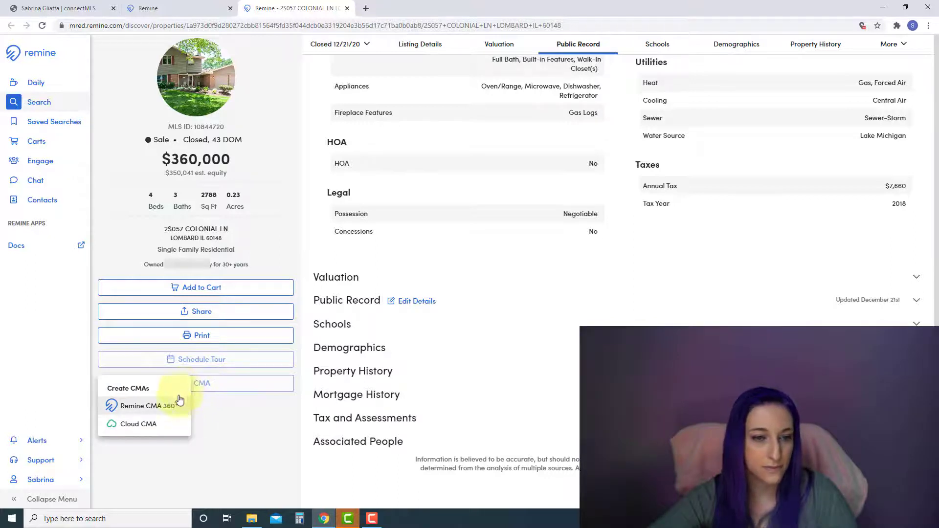
left_click(168, 406)
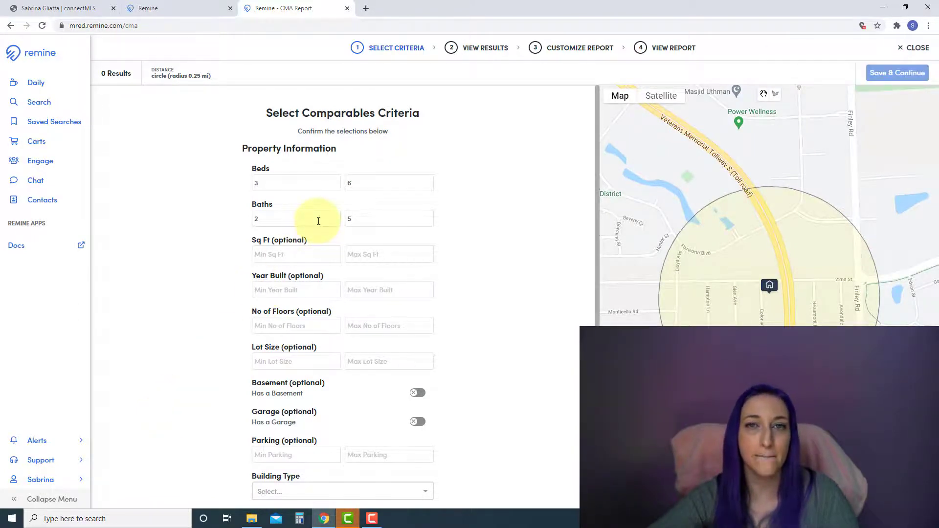
scroll(417, 209, "down", 5)
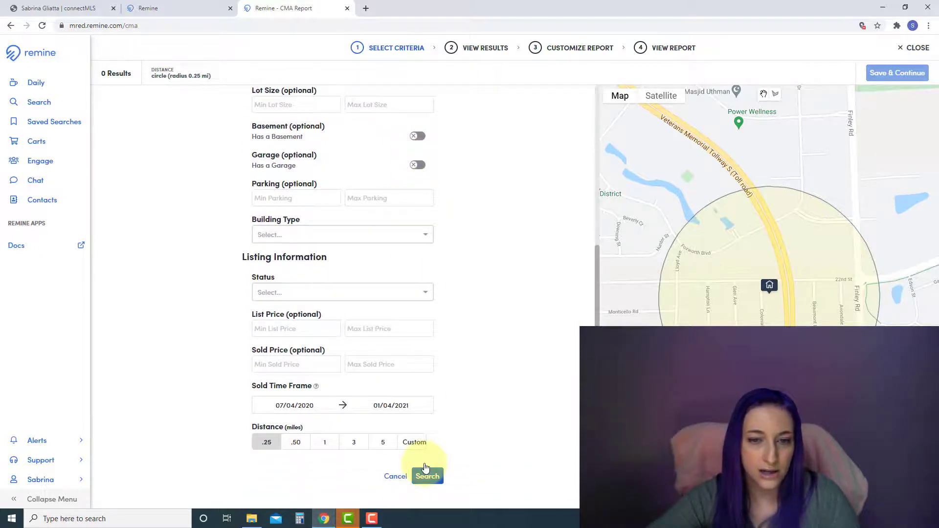
Step: Set the comparables distance to .50 miles, search for comparable properties, and close the CMA report page
left_click(296, 442)
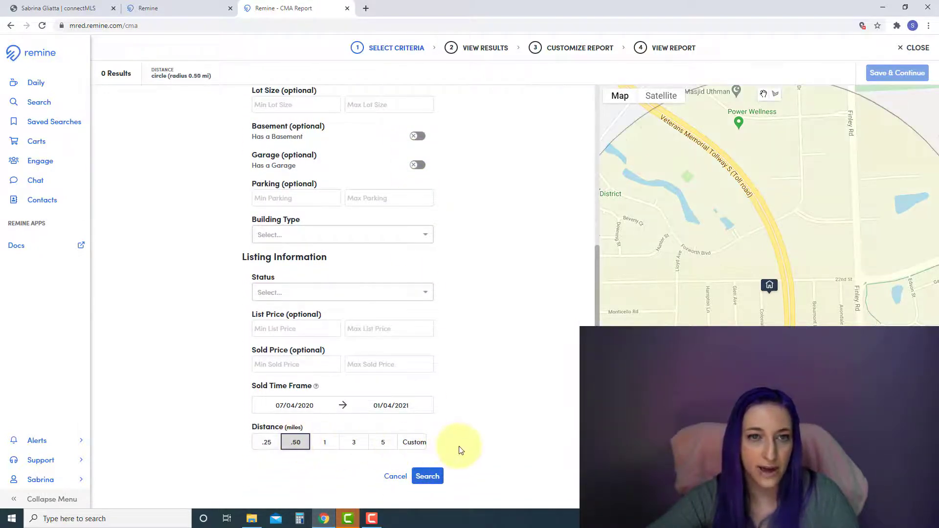
left_click(428, 476)
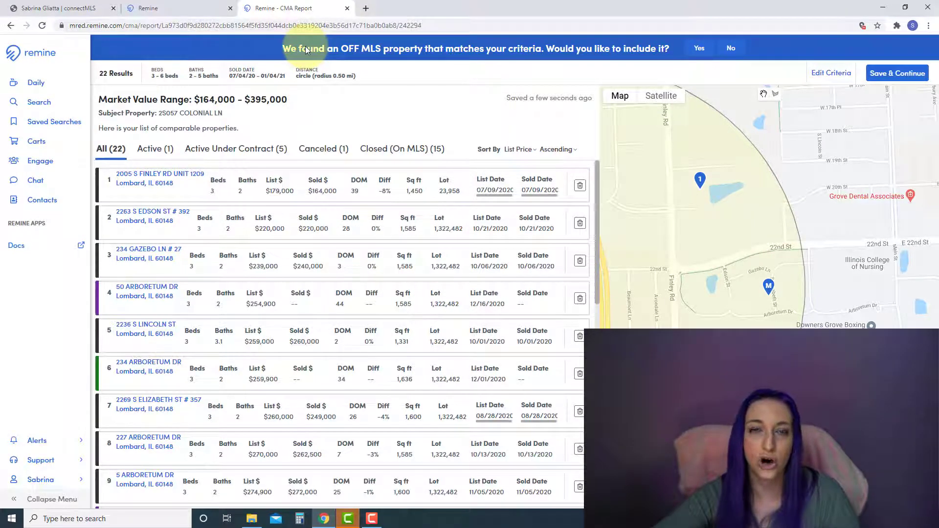
left_click(348, 9)
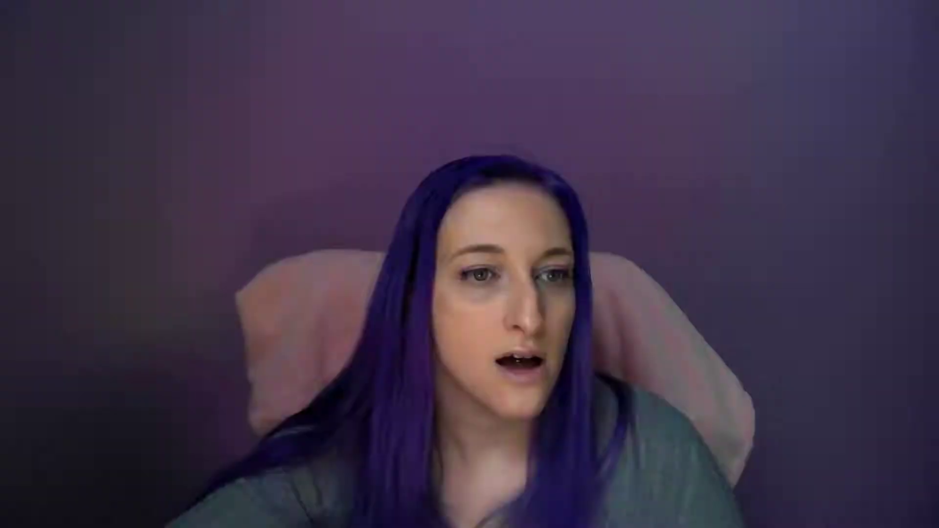